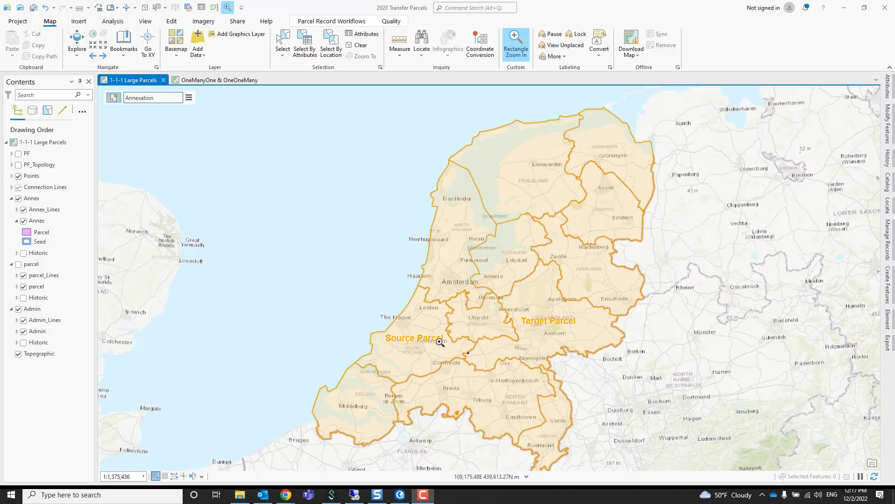
# Step: Inspect the transferred parcel on the boundary between the source and target parcels, along with the Annex and Admin layers involved
pyautogui.moveTo(462, 345); pyautogui.dragTo(474, 361)
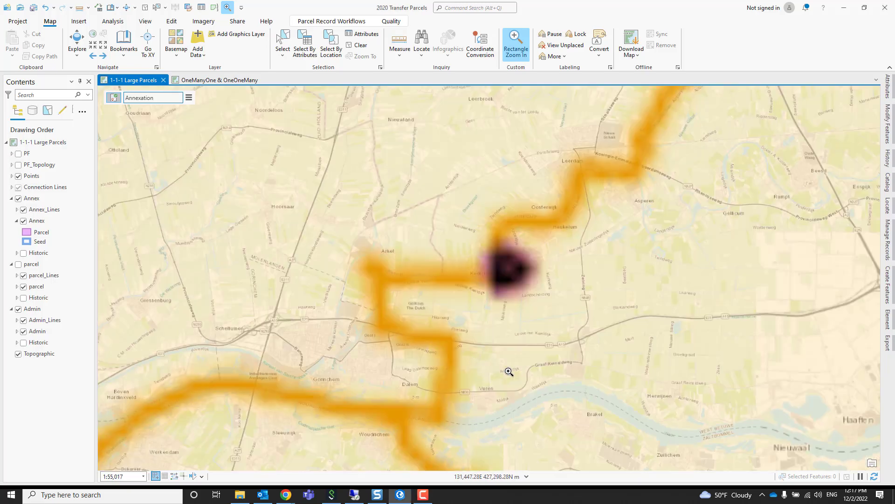
pyautogui.moveTo(486, 238); pyautogui.dragTo(542, 315)
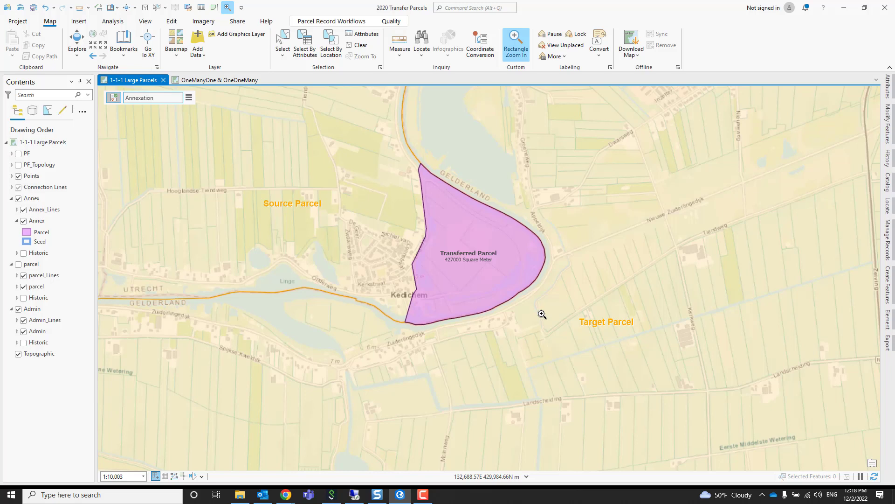
pyautogui.click(42, 224)
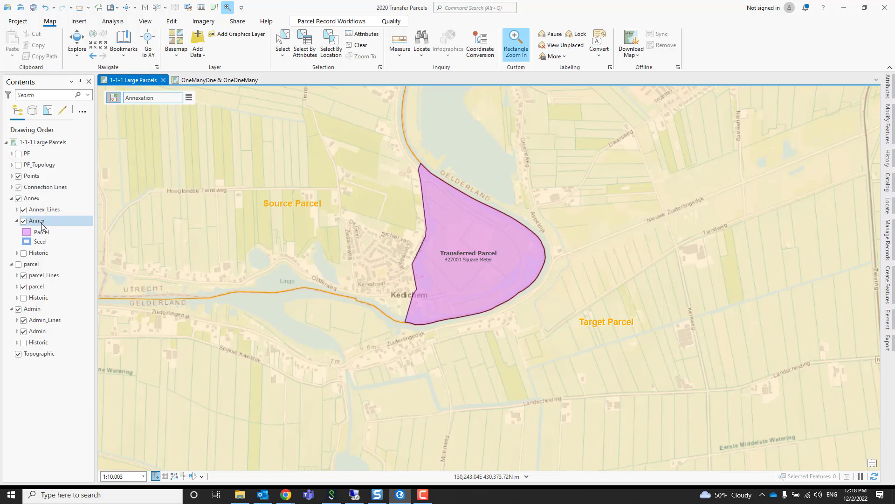
pyautogui.click(41, 320)
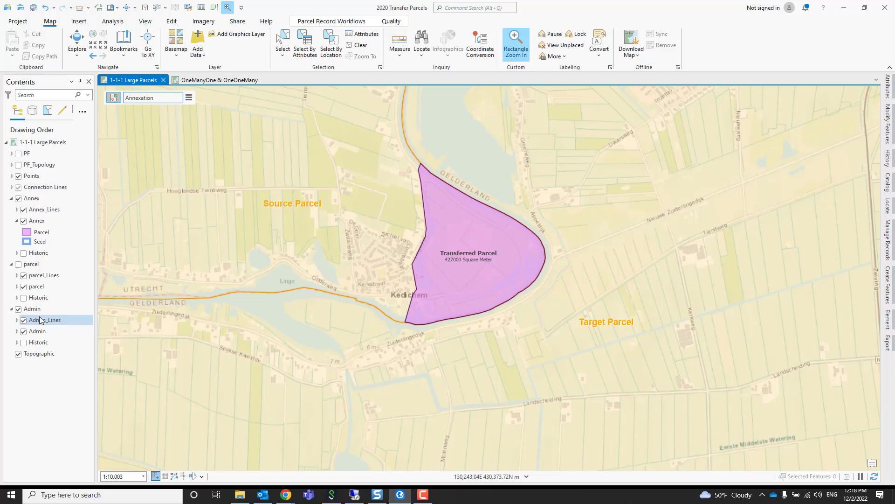
pyautogui.click(53, 332)
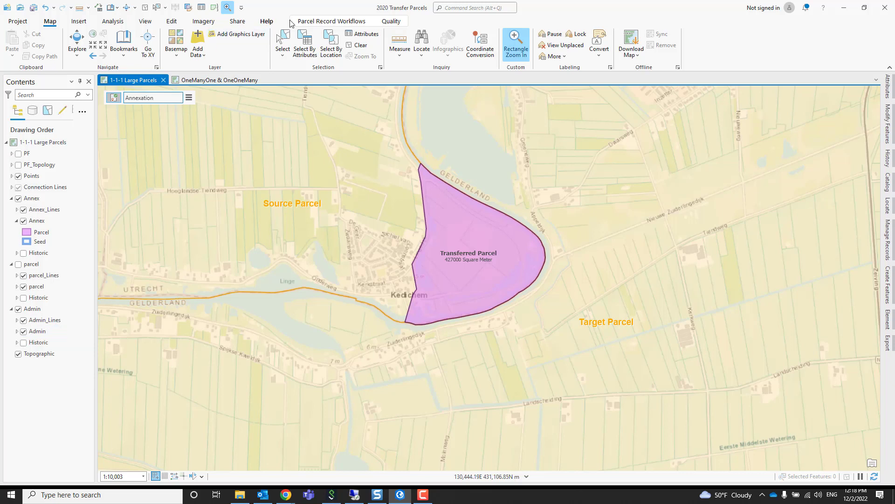
# Step: Start a parcel transfer and choose the Annex parcel named Transferred Parcel as the land to transfer
pyautogui.click(325, 22)
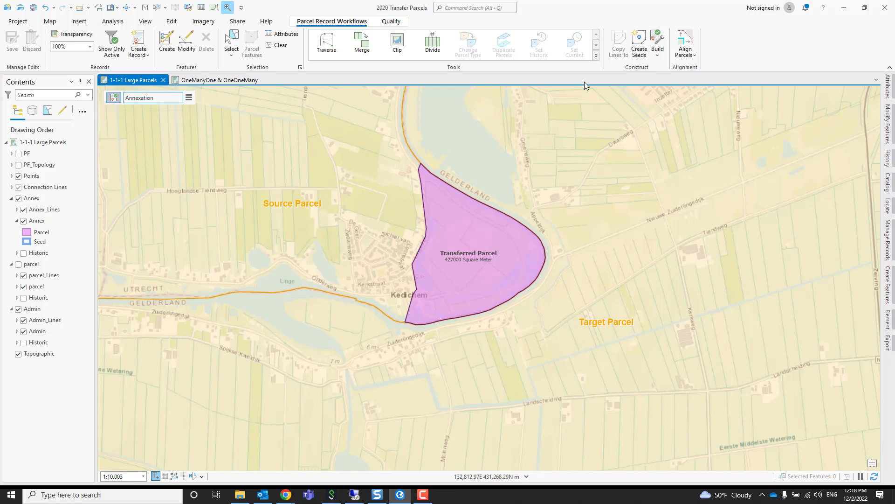
pyautogui.click(597, 45)
pyautogui.click(597, 45)
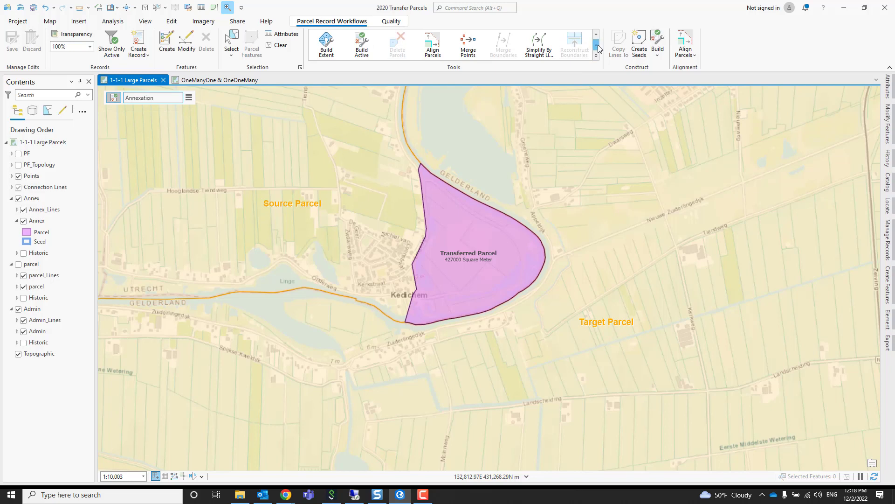
pyautogui.click(326, 51)
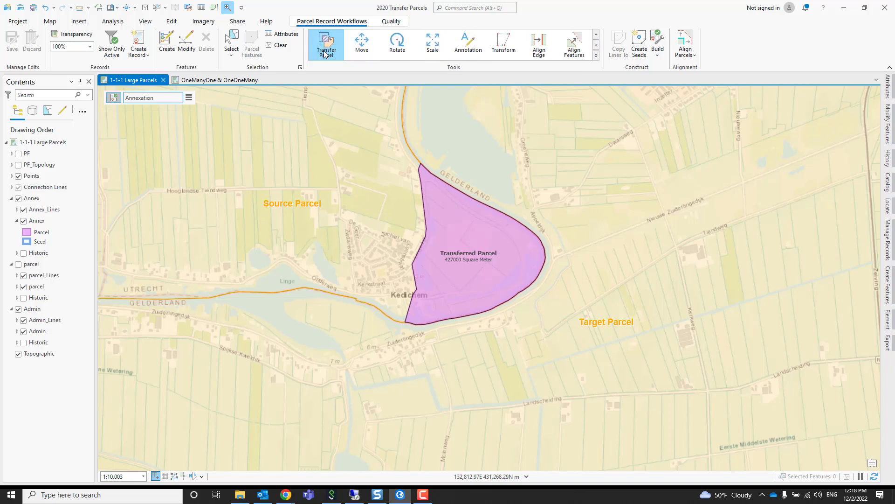
pyautogui.moveTo(577, 107); pyautogui.dragTo(670, 94)
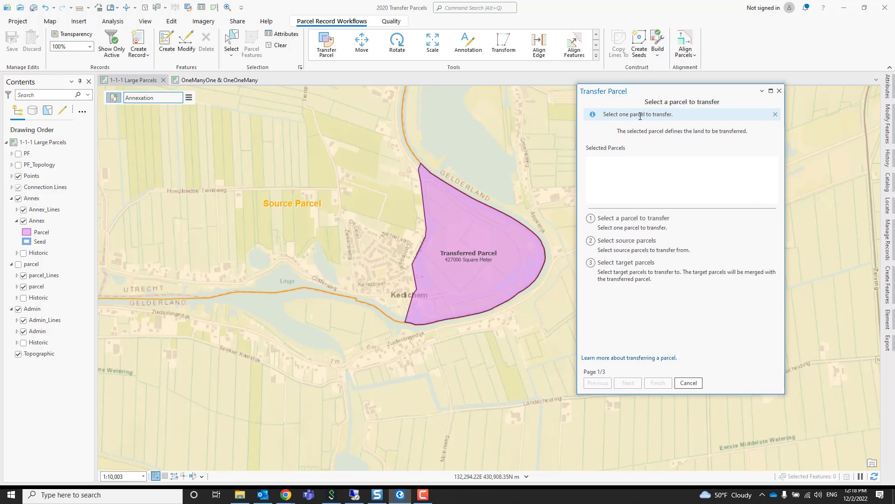
pyautogui.click(484, 243)
pyautogui.click(485, 243)
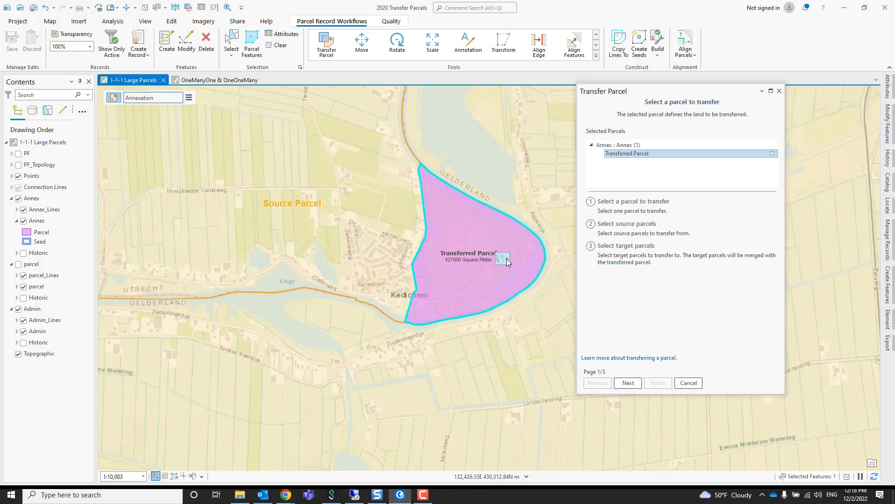
pyautogui.moveTo(506, 259)
pyautogui.click(482, 299)
pyautogui.click(628, 383)
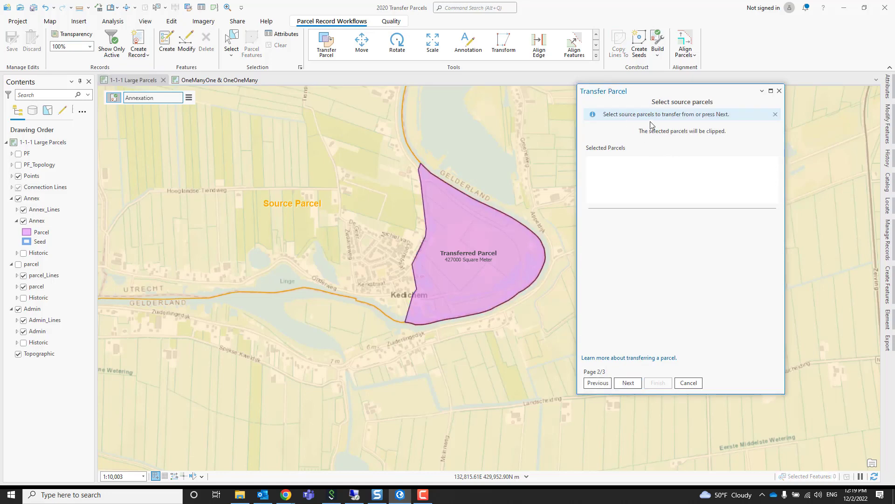
# Step: Assign Source Parcel as the source and Target Parcel as the target, and complete the transfer
pyautogui.click(262, 172)
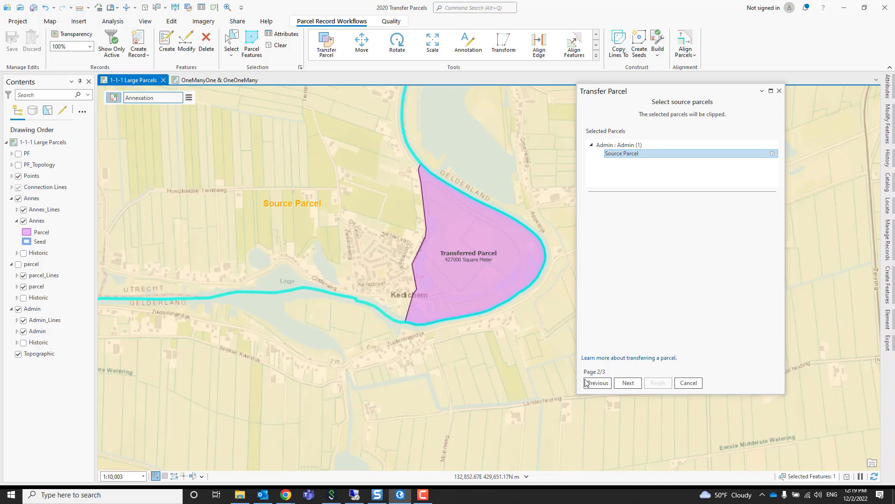
pyautogui.click(629, 383)
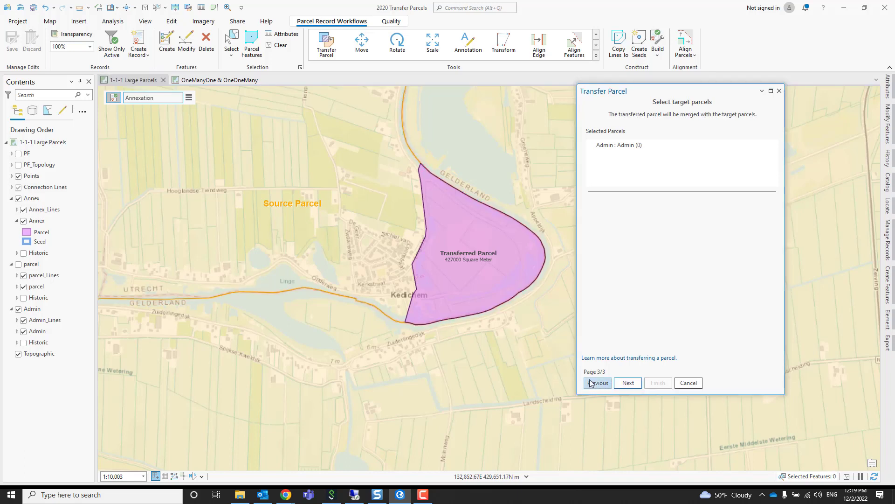
pyautogui.click(512, 373)
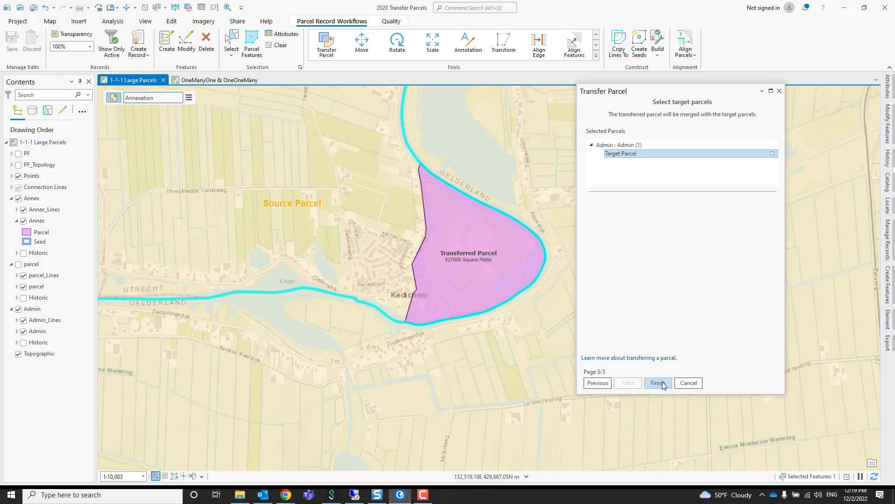
pyautogui.click(661, 382)
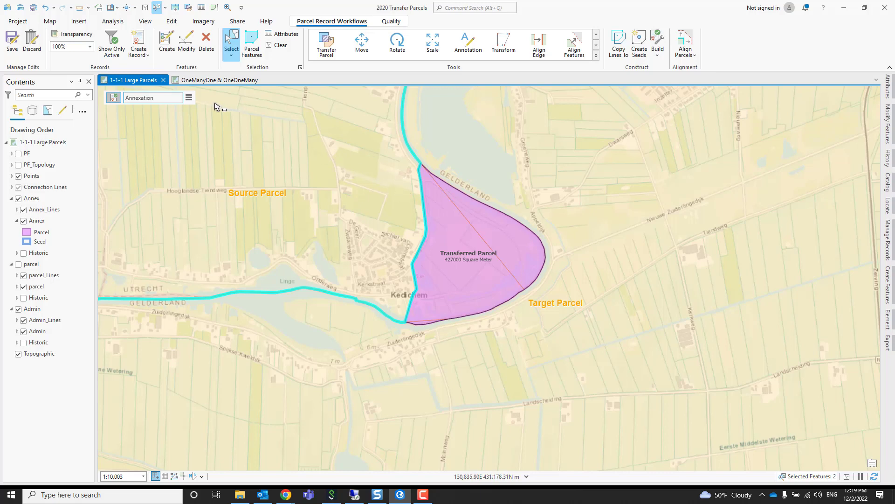
# Step: Make the PF and PF_Topology layers visible to inspect the areas around the transferred parcel
pyautogui.click(19, 154)
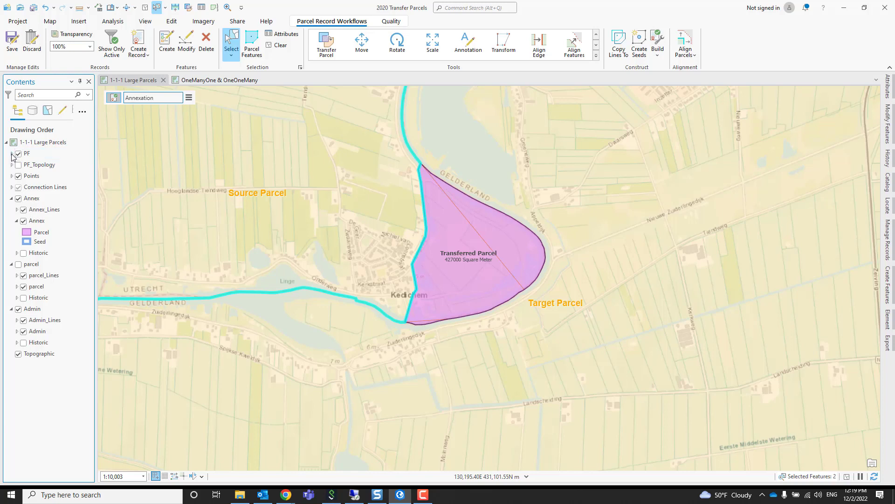
pyautogui.click(13, 155)
pyautogui.click(12, 155)
pyautogui.click(19, 154)
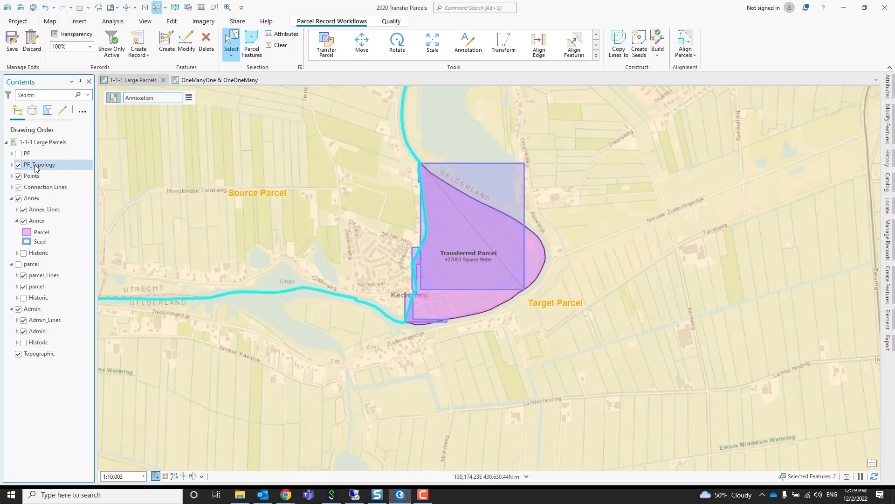
pyautogui.click(18, 155)
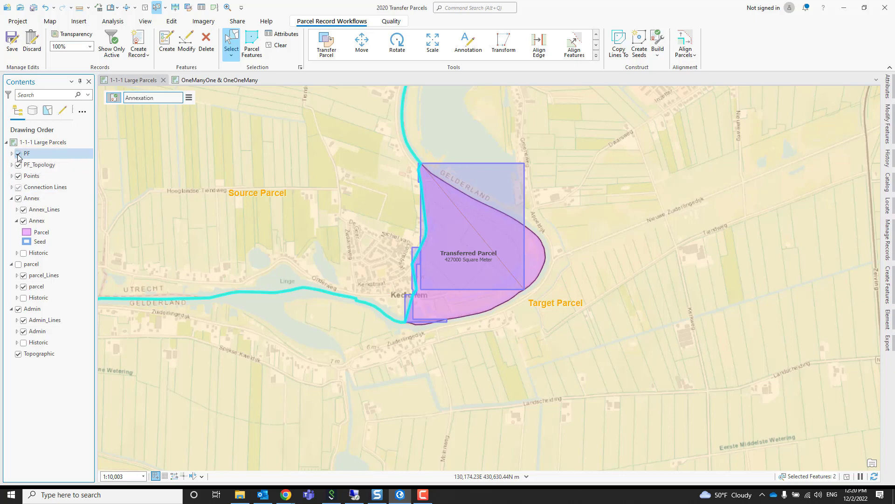
pyautogui.scroll(-4, 195, 322)
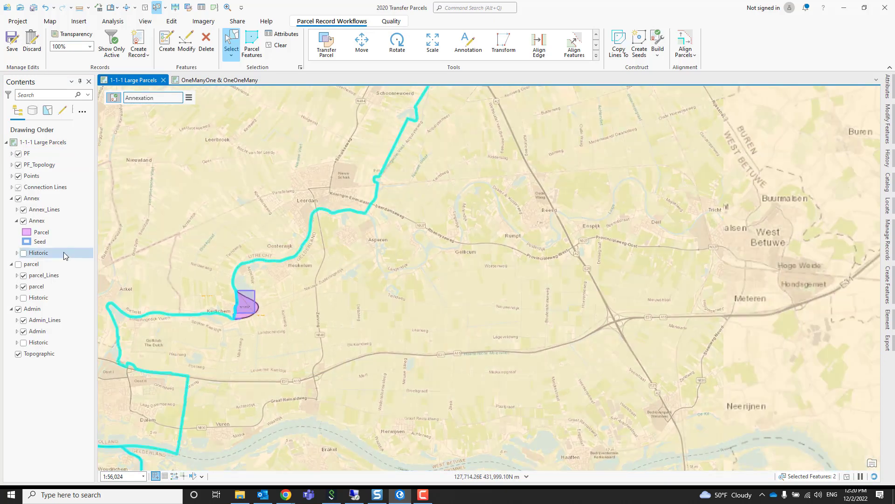
# Step: Hide the Annex group and the PF_Topology layer to view the updated boundary between the source and target parcels
pyautogui.click(18, 198)
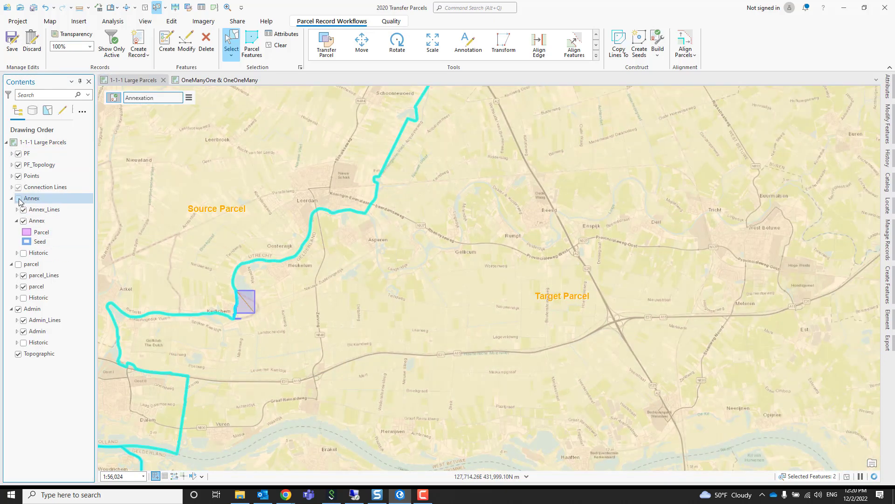
pyautogui.click(18, 165)
pyautogui.moveTo(304, 291); pyautogui.dragTo(448, 285)
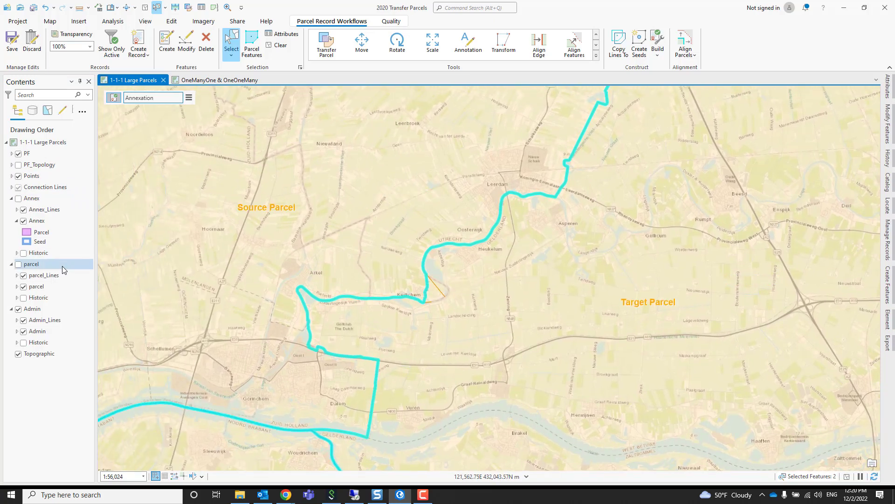
# Step: Temporarily display the Admin group's Historic layer to examine the historic parcels, and hide it again
pyautogui.click(23, 299)
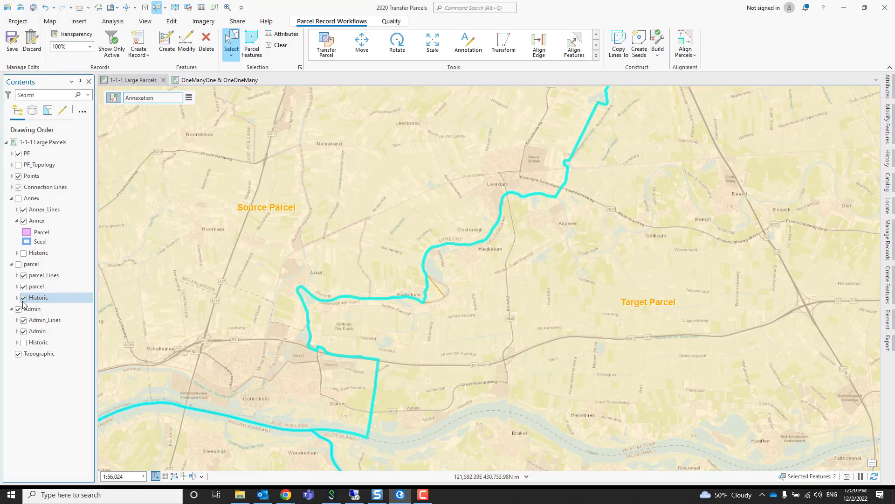
pyautogui.click(23, 299)
pyautogui.click(22, 343)
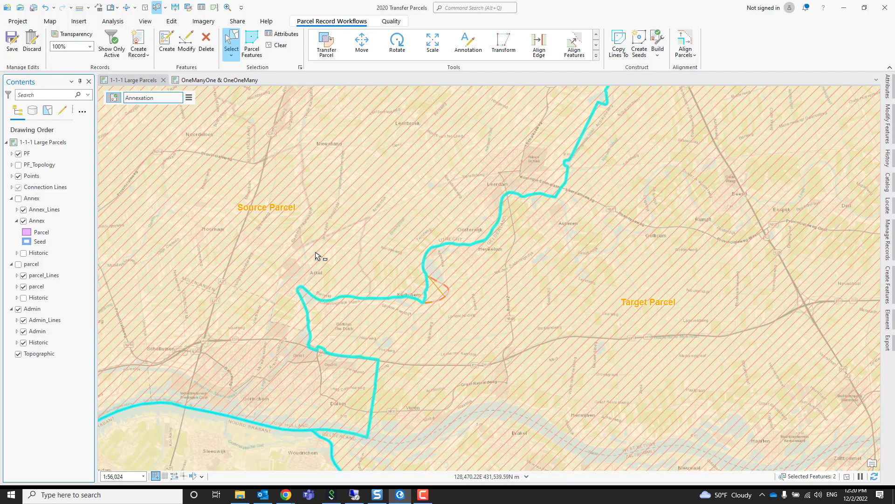
pyautogui.click(24, 342)
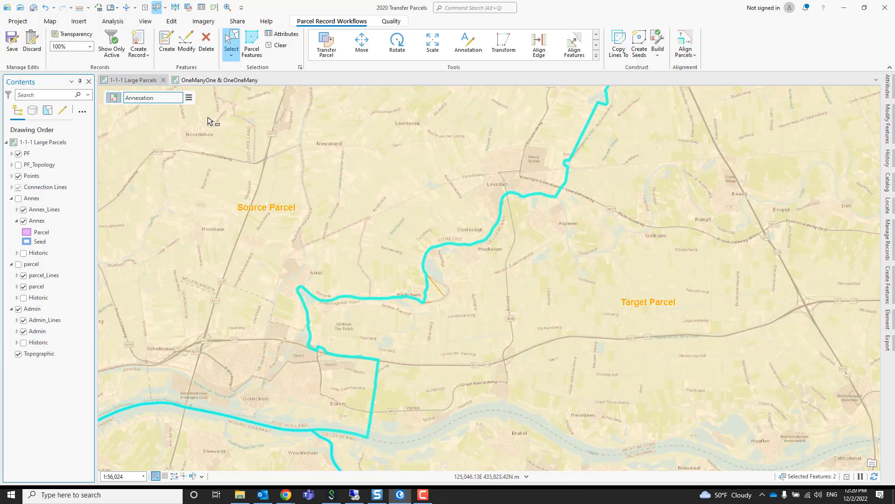